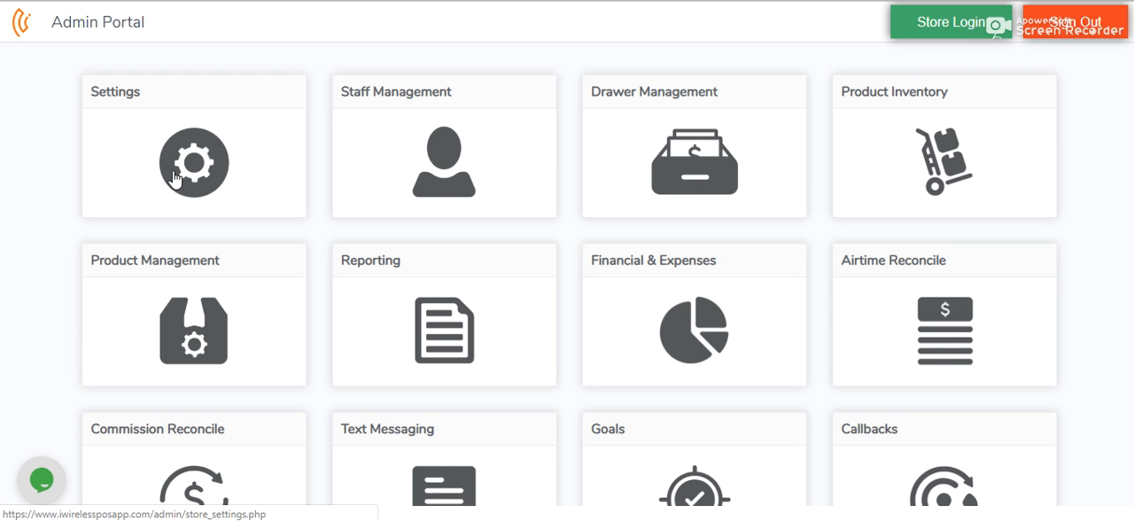
Step: Open the configuration of the activation callbacks in the callback settings, leaving activation callbacks switched on
left_click(215, 157)
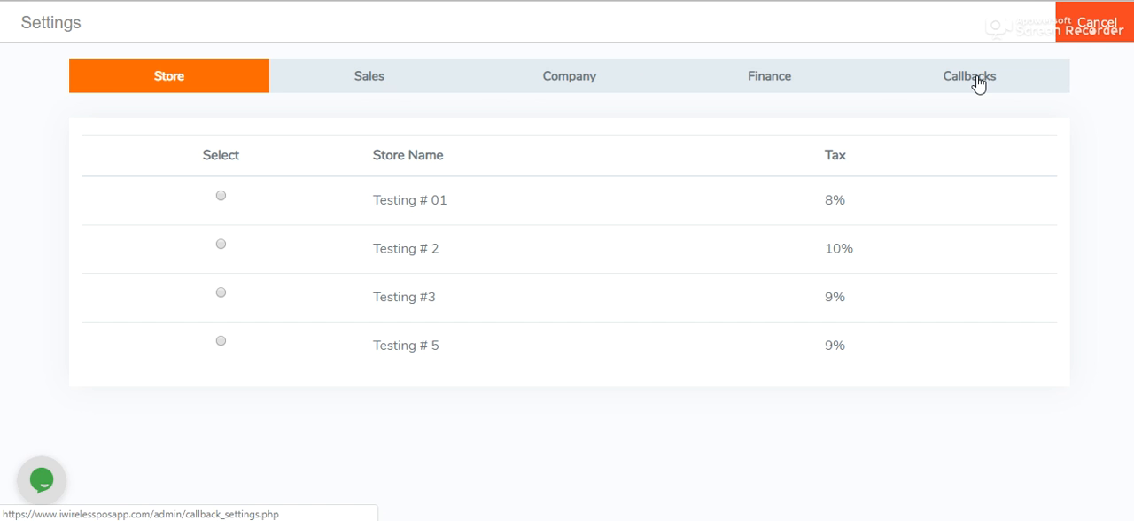
left_click(978, 80)
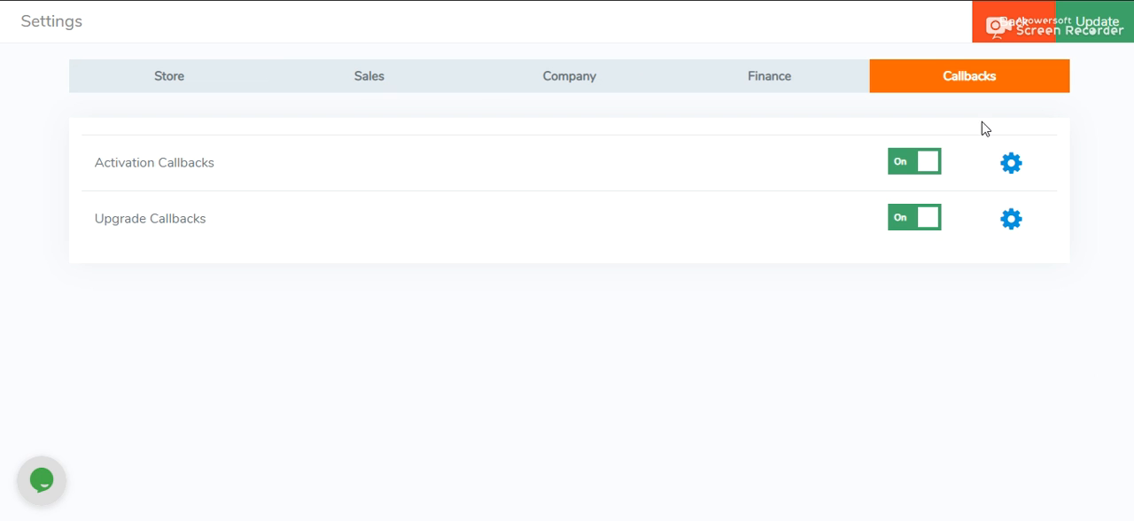
left_click(906, 168)
left_click(906, 169)
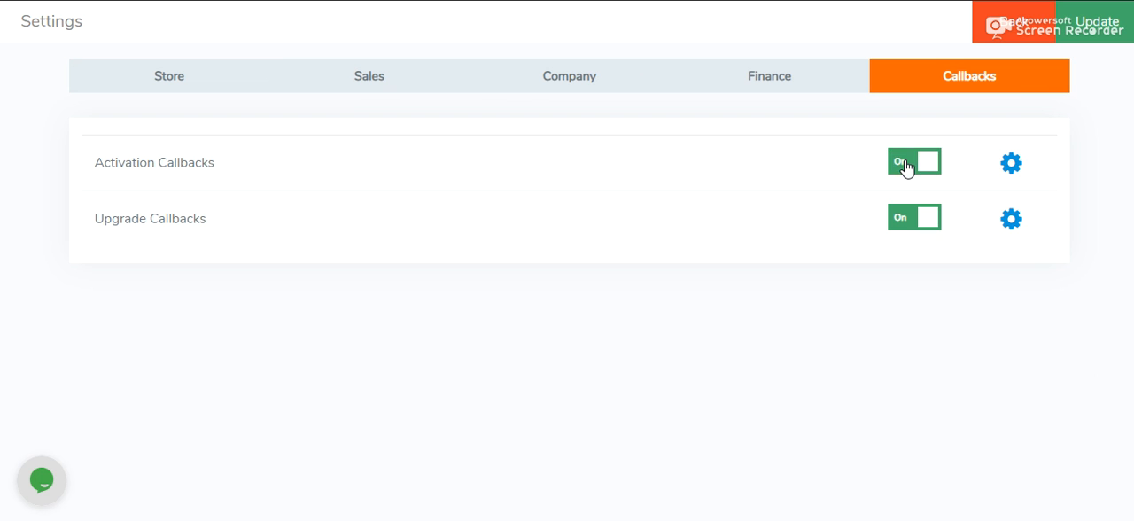
left_click(1011, 165)
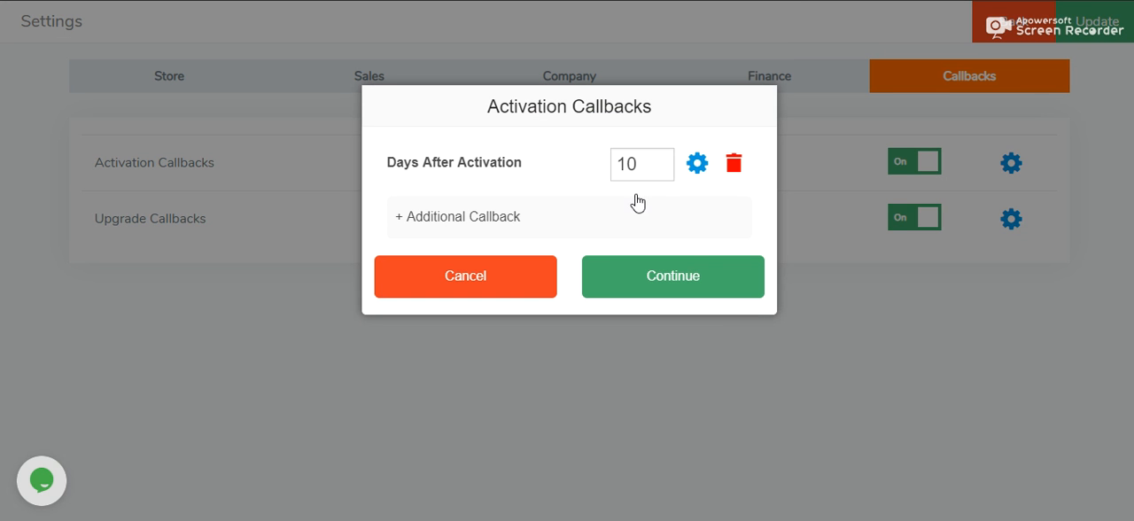
Step: Set the first activation callback to 10 days after activation
double_click(645, 164)
key("BackSpace")
type("10")
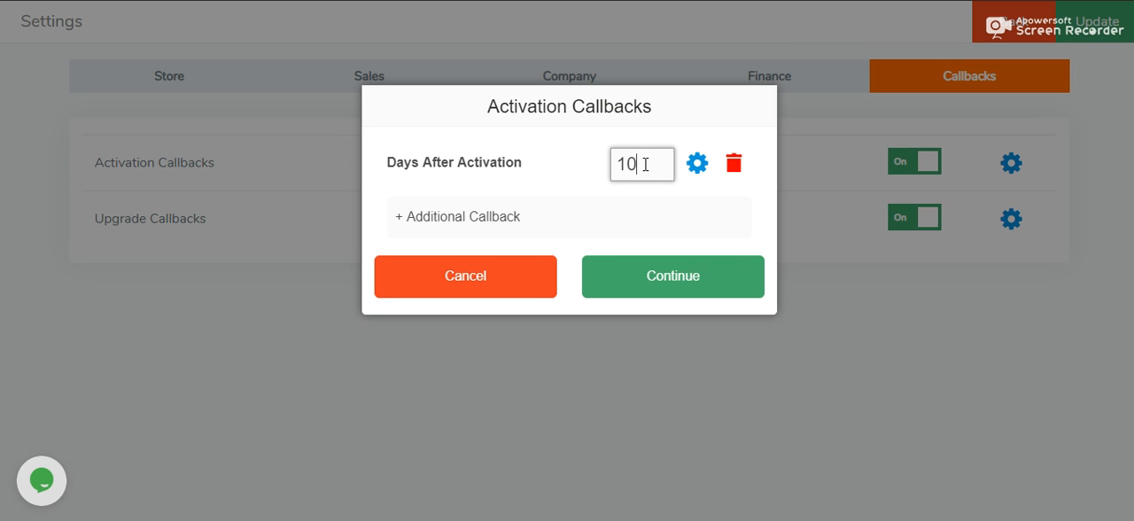
left_click(567, 186)
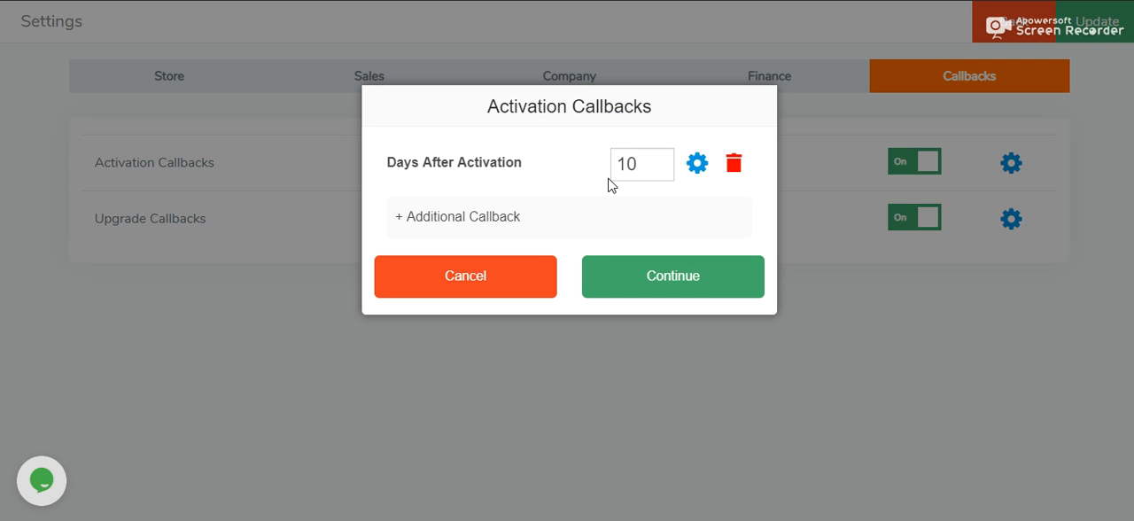
left_click(653, 163)
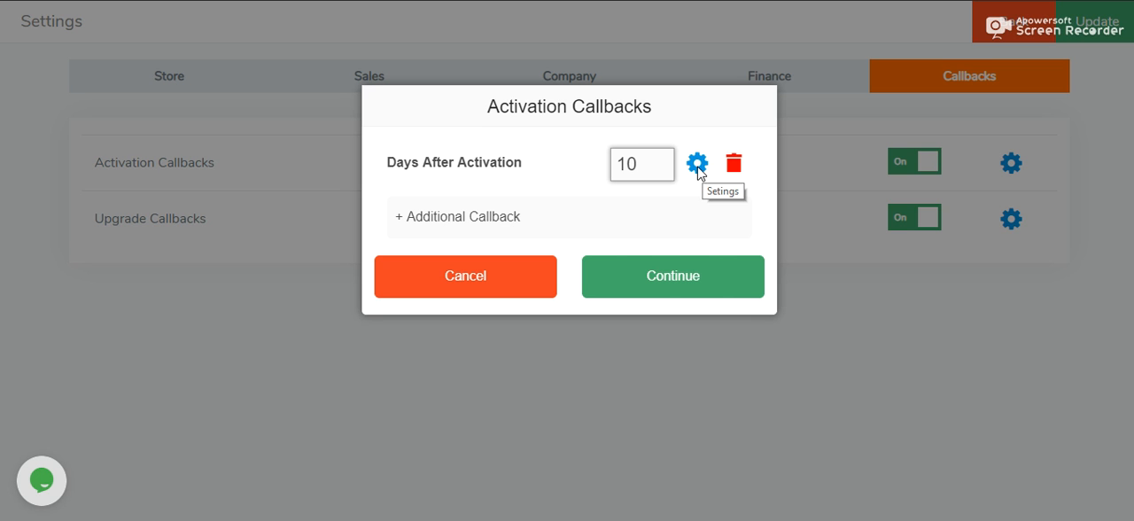
Step: Describe the 10-day callback as "Satisfaction Call" and paste in the courtesy call script with good and bad customer responses
left_click(698, 168)
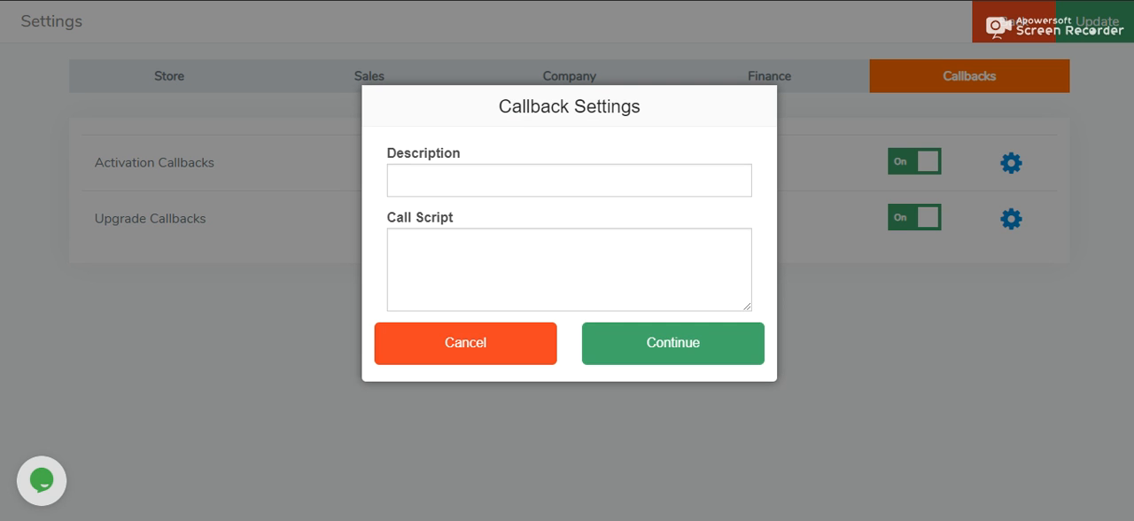
left_click(472, 182)
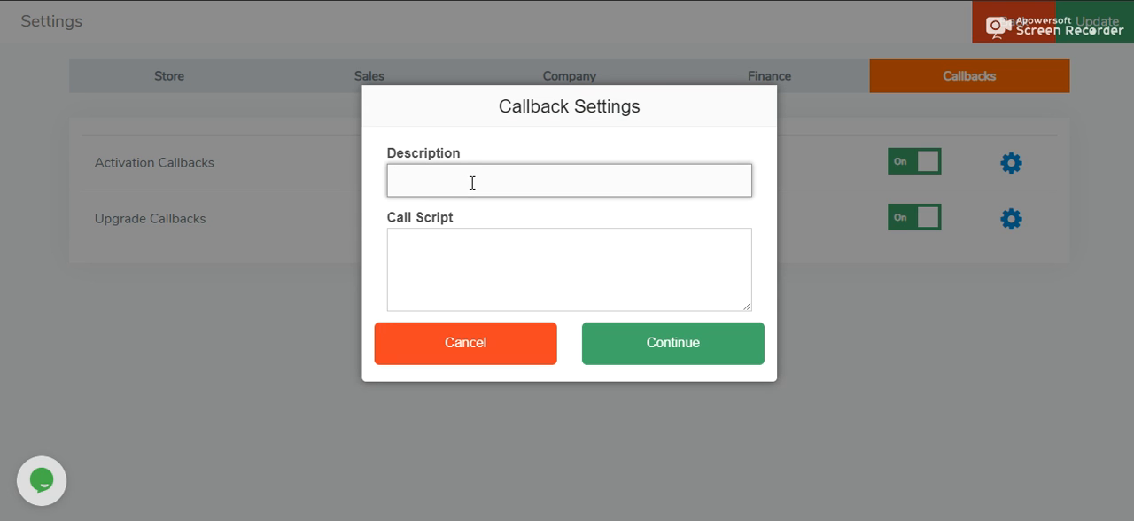
type("Satisfaction Call")
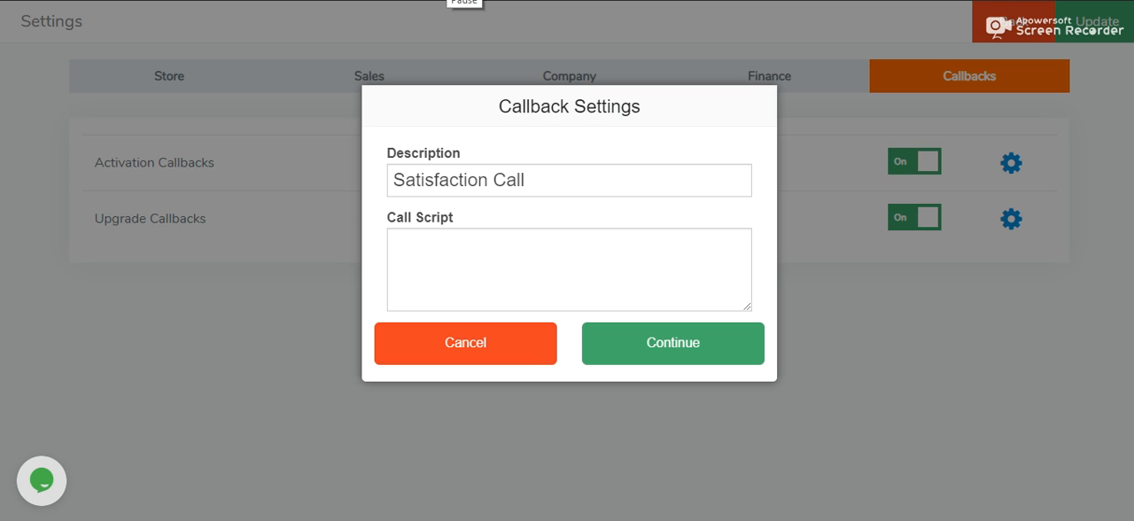
left_click(441, 244)
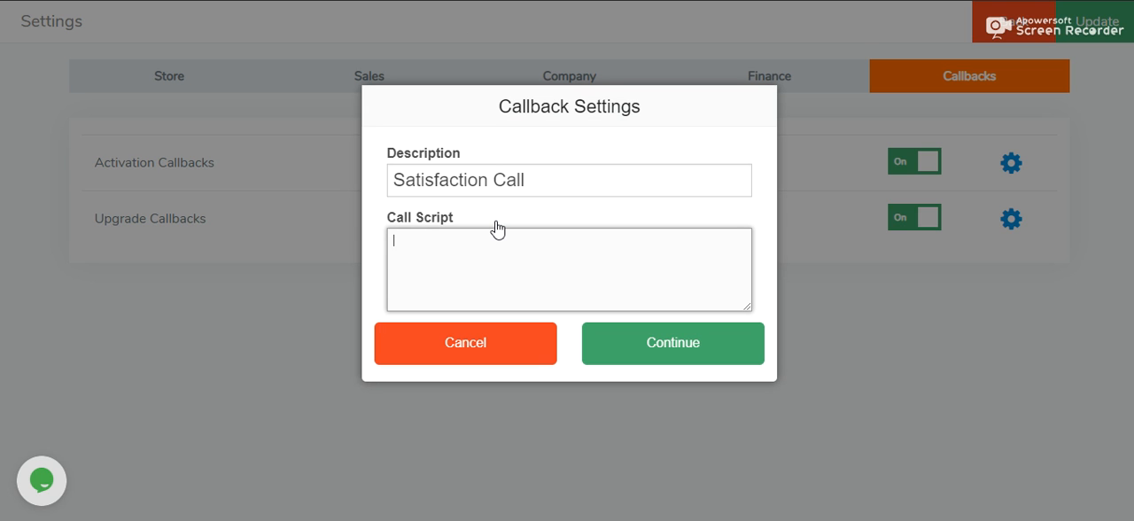
key("ctrl+v")
scroll(405, 271, "up", 2)
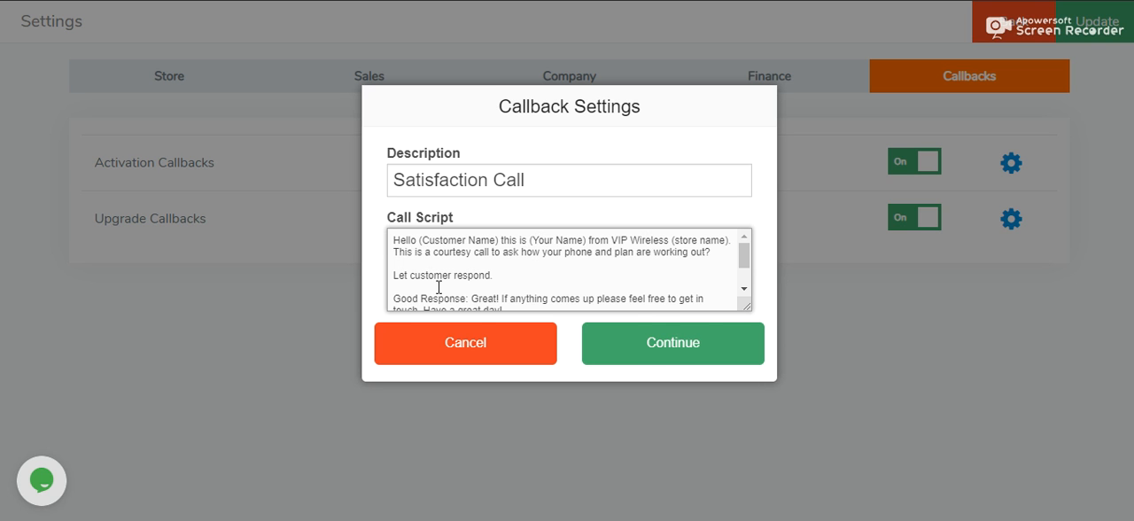
left_click_drag(744, 258, 741, 278)
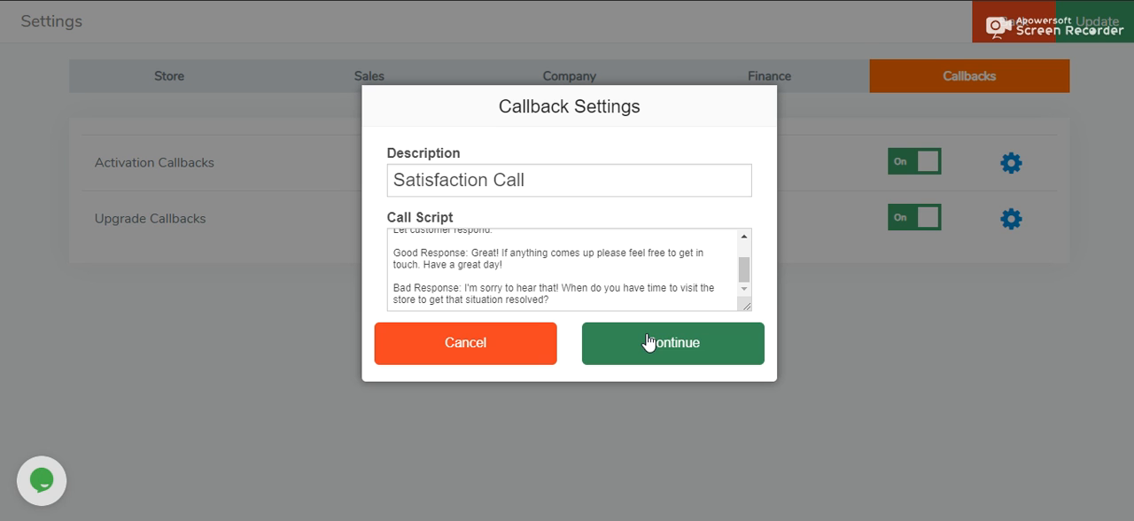
left_click(663, 353)
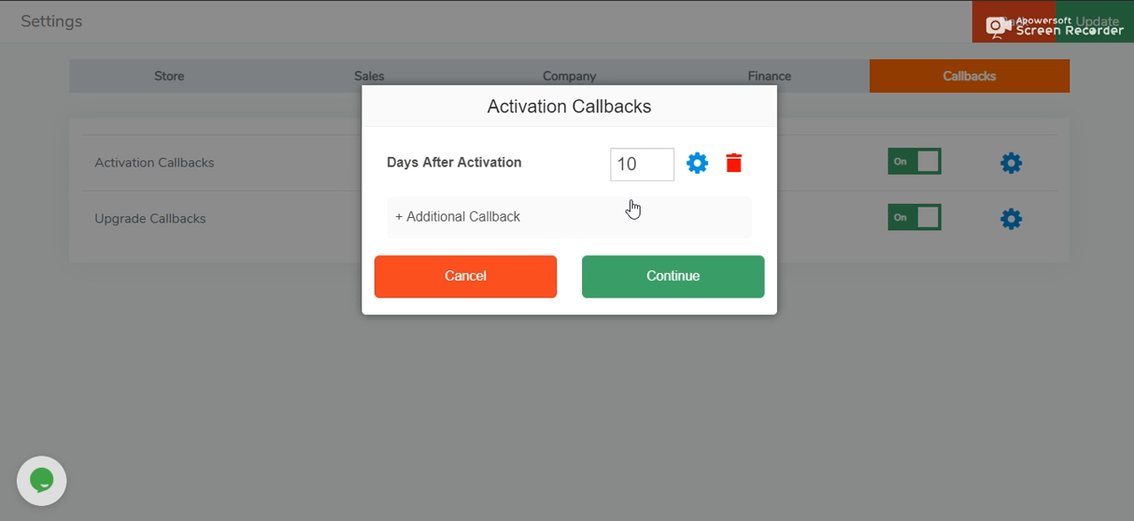
Step: Add a callback at 28 days after activation, described as "2nd Month Payment Reminder", with a courtesy payment-date script
left_click(488, 216)
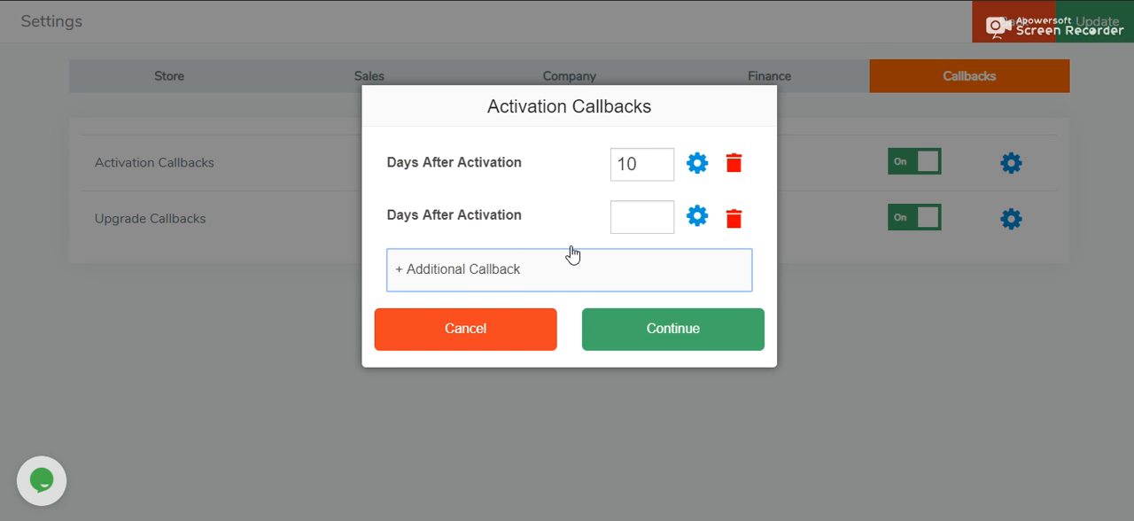
left_click(656, 222)
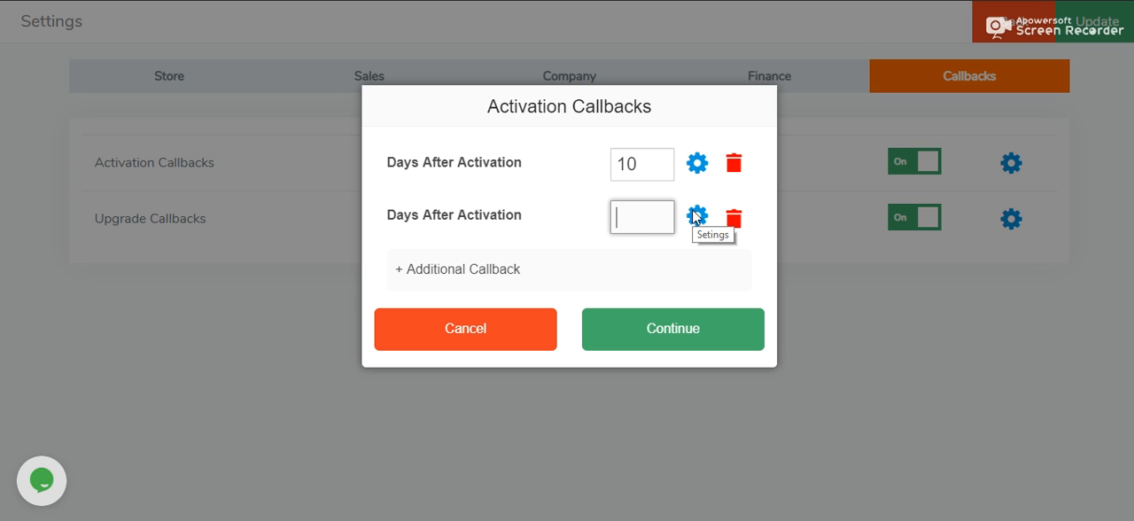
type("28")
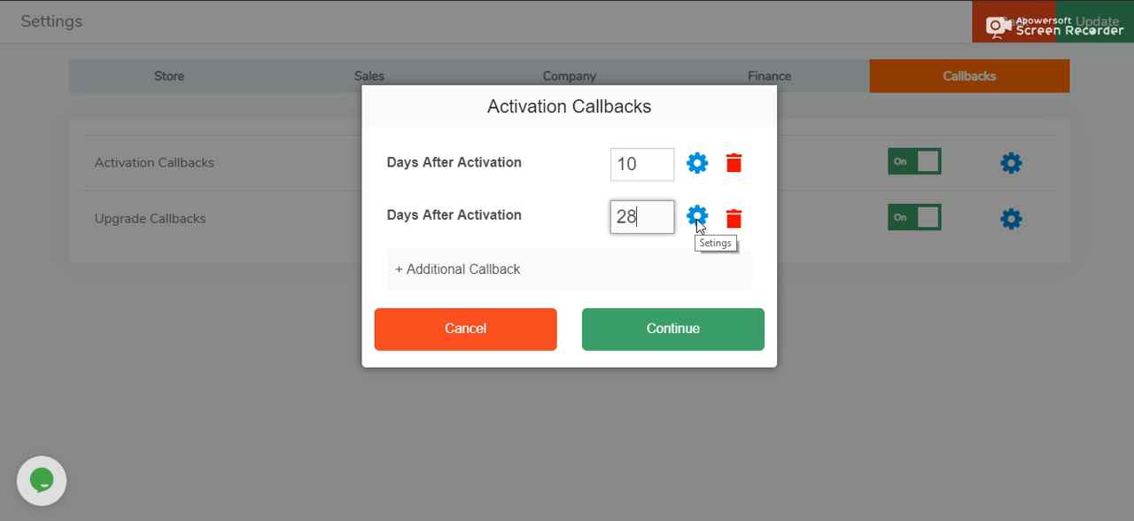
left_click(697, 216)
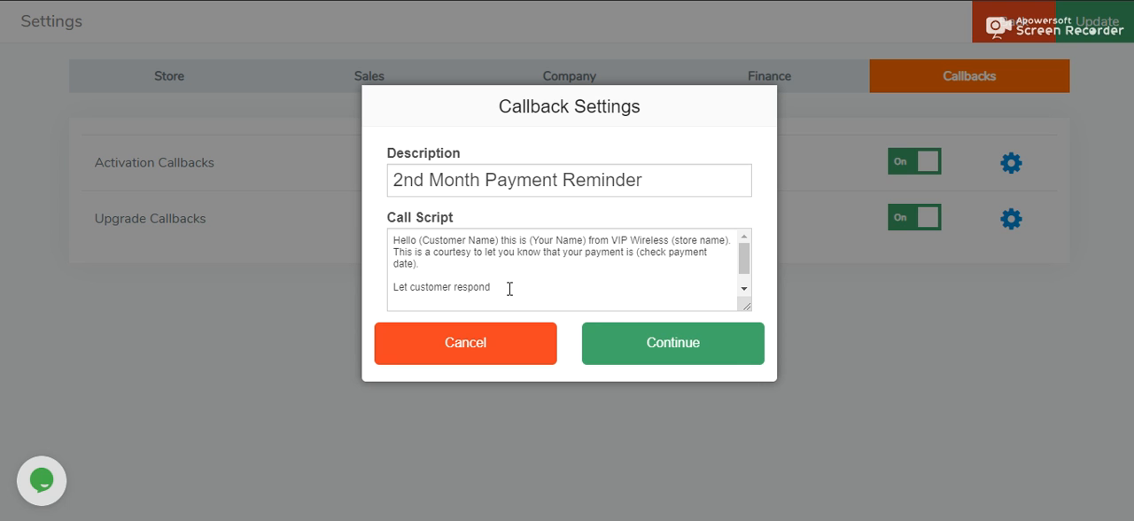
left_click(623, 355)
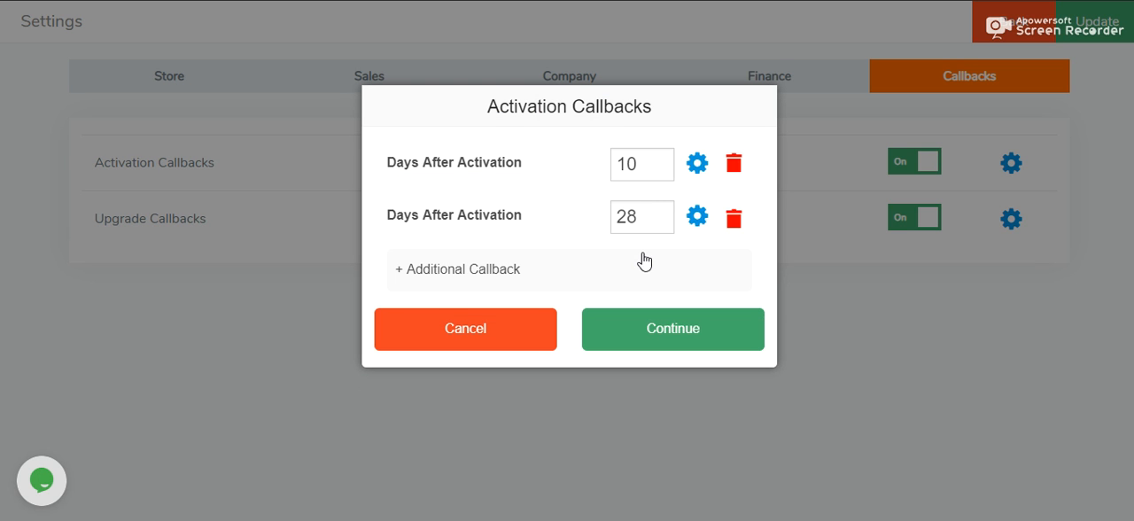
Step: Add a callback at 55 days, described as "3rd Month Payment Reminder", with a script saying payment is due in 2 days
left_click(562, 273)
left_click(617, 264)
type("55")
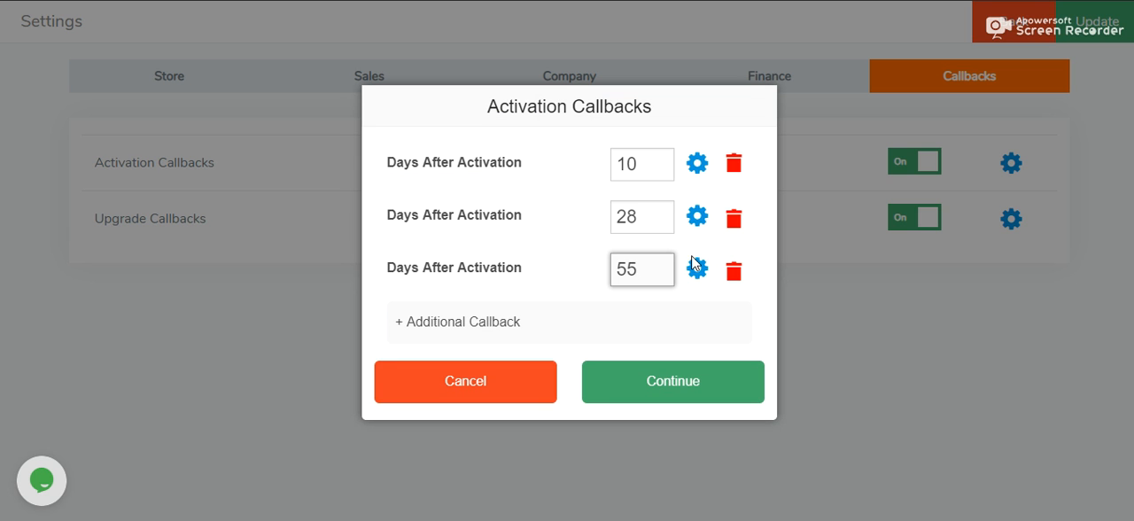
left_click(693, 259)
left_click(501, 174)
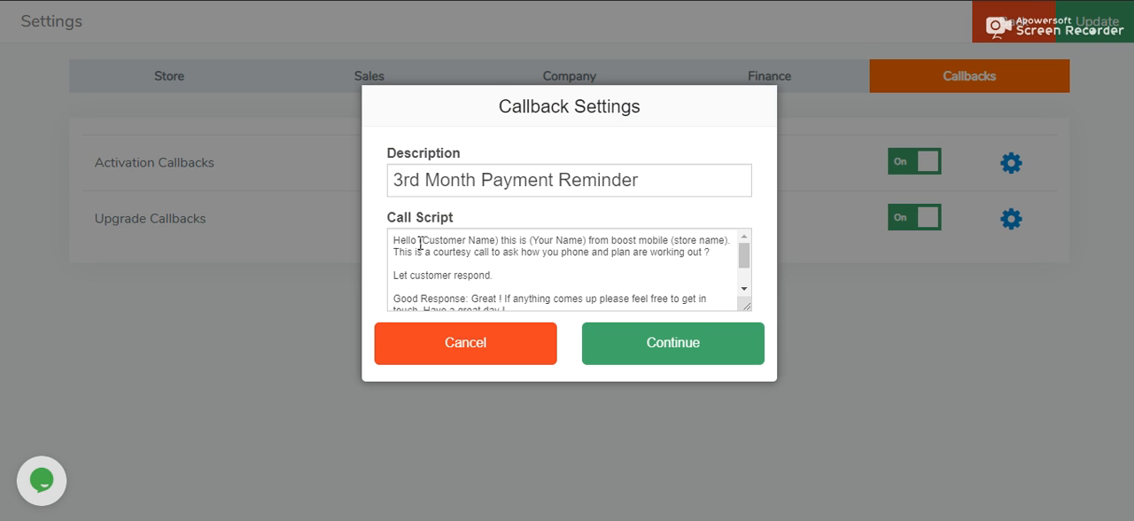
left_click(420, 241)
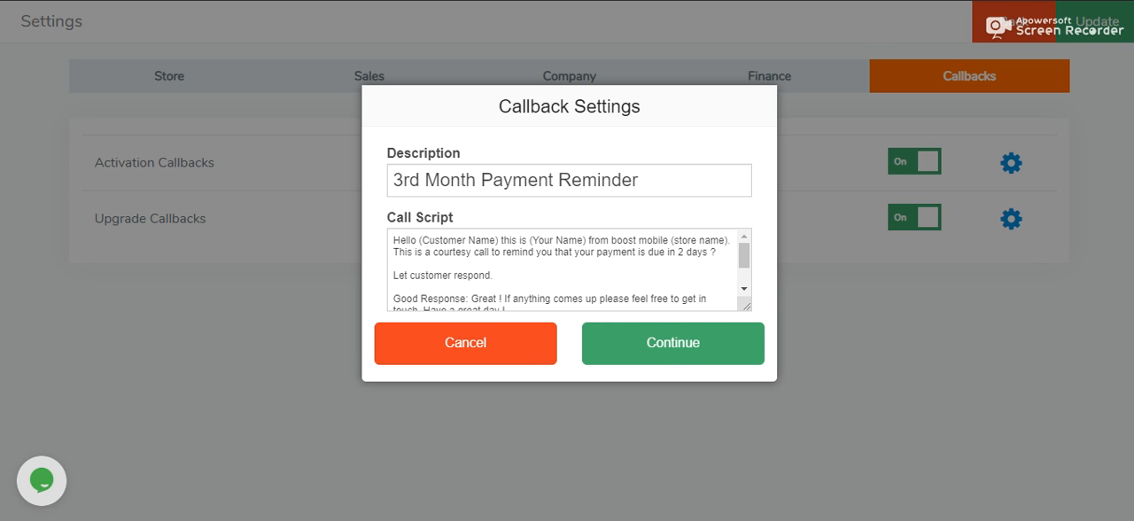
left_click(700, 367)
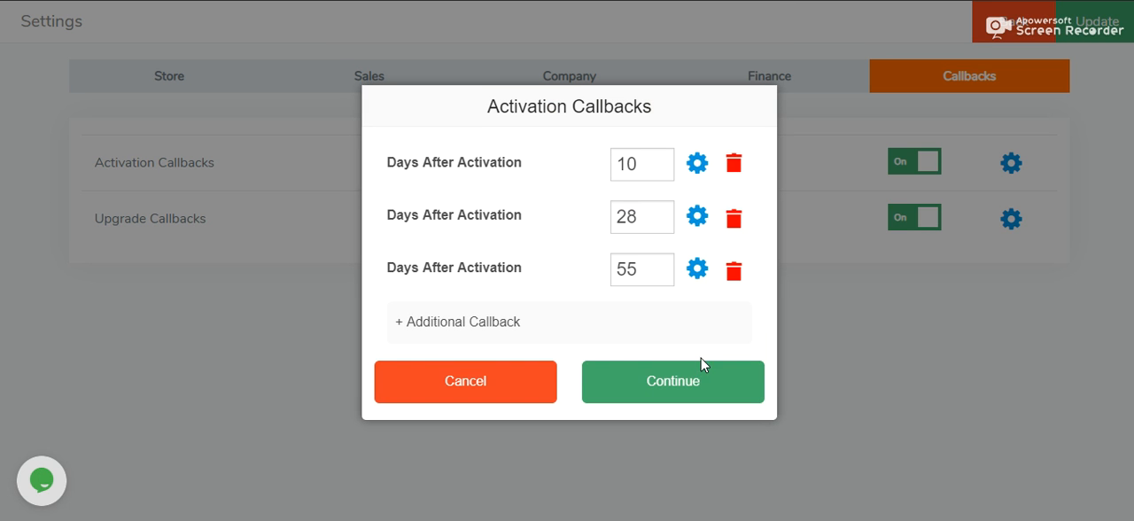
Step: Add a fourth, blank activation callback and accept the callback list
left_click(635, 326)
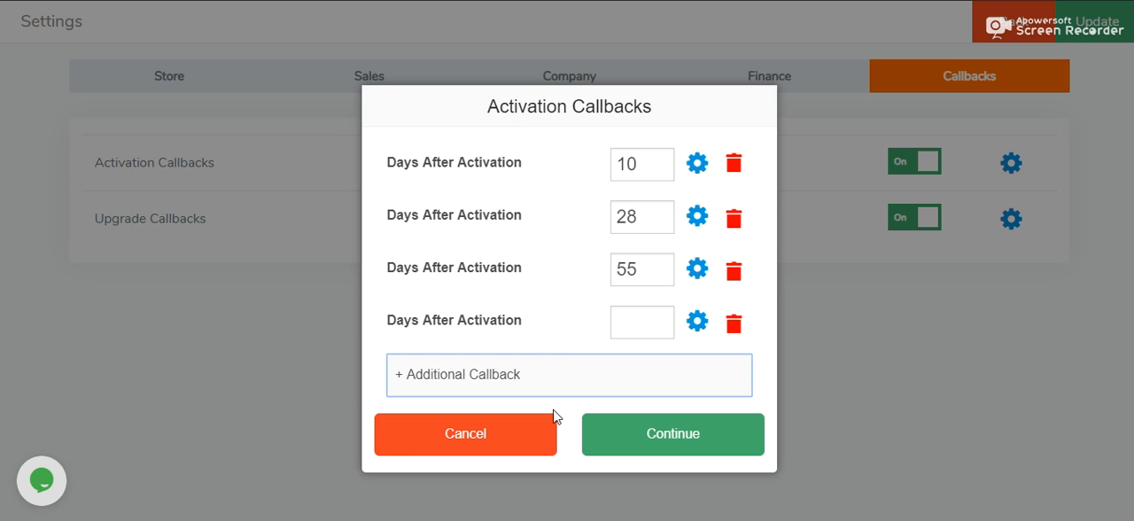
left_click(676, 443)
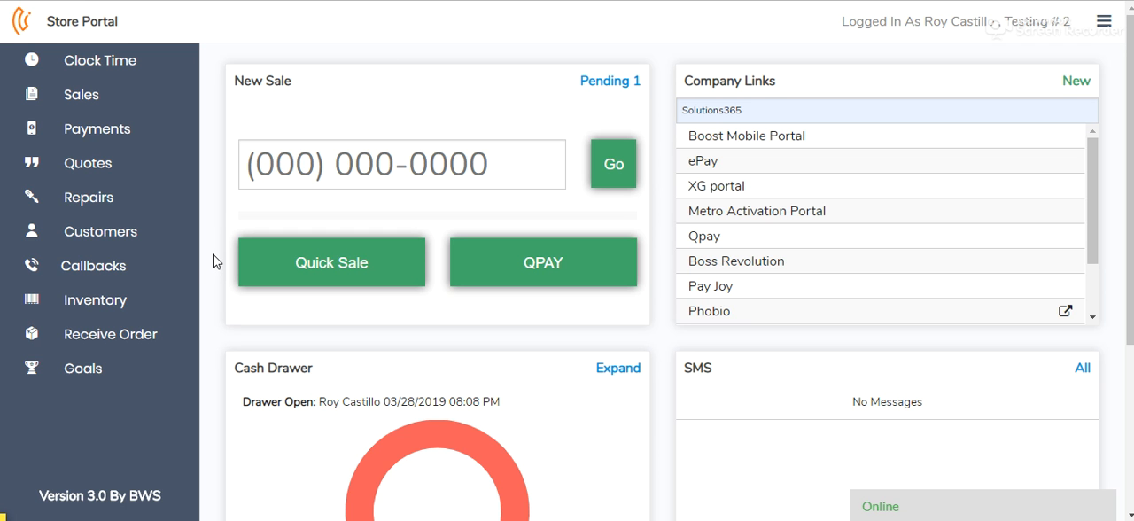
Step: Open the callbacks in the Store Portal and save the first activation callback with status No Answer and empty notes
left_click(121, 269)
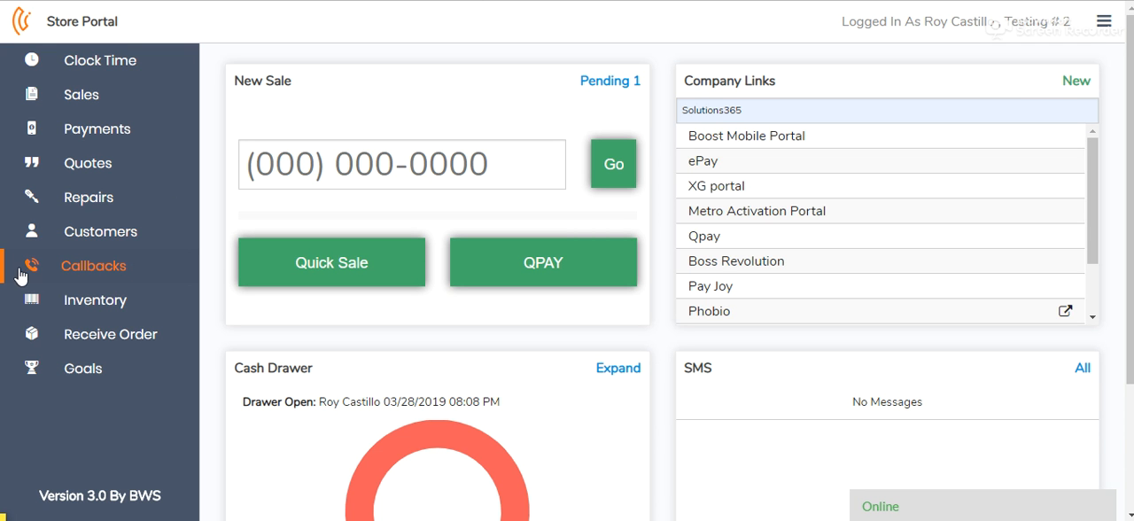
left_click(140, 269)
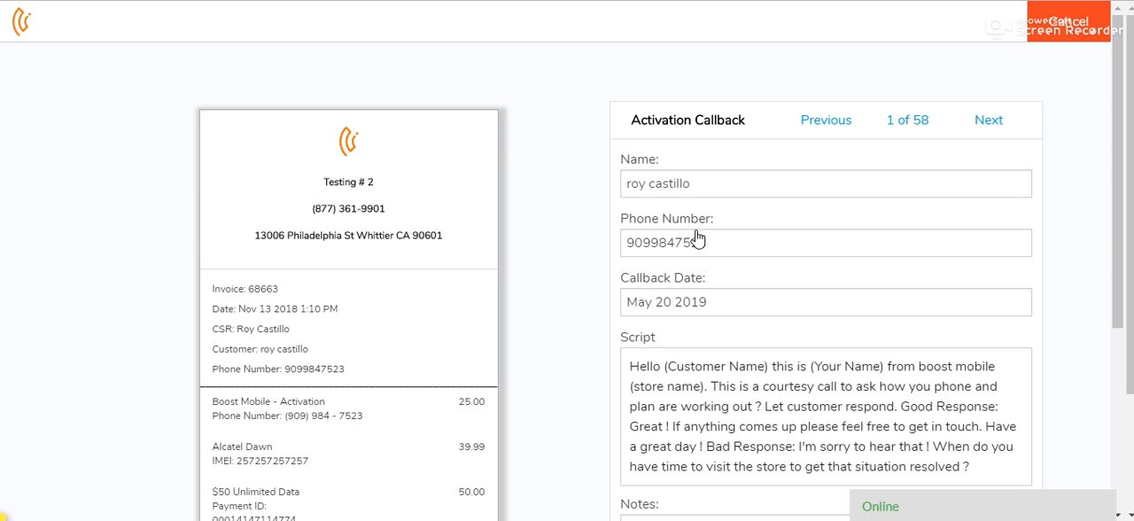
scroll(531, 67, "down", 3)
left_click(717, 300)
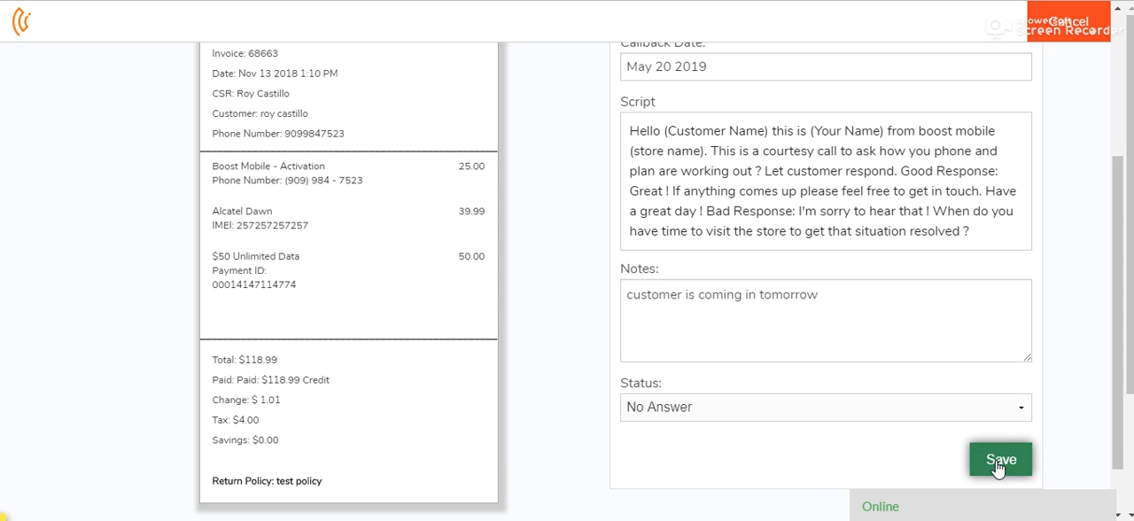
left_click(998, 465)
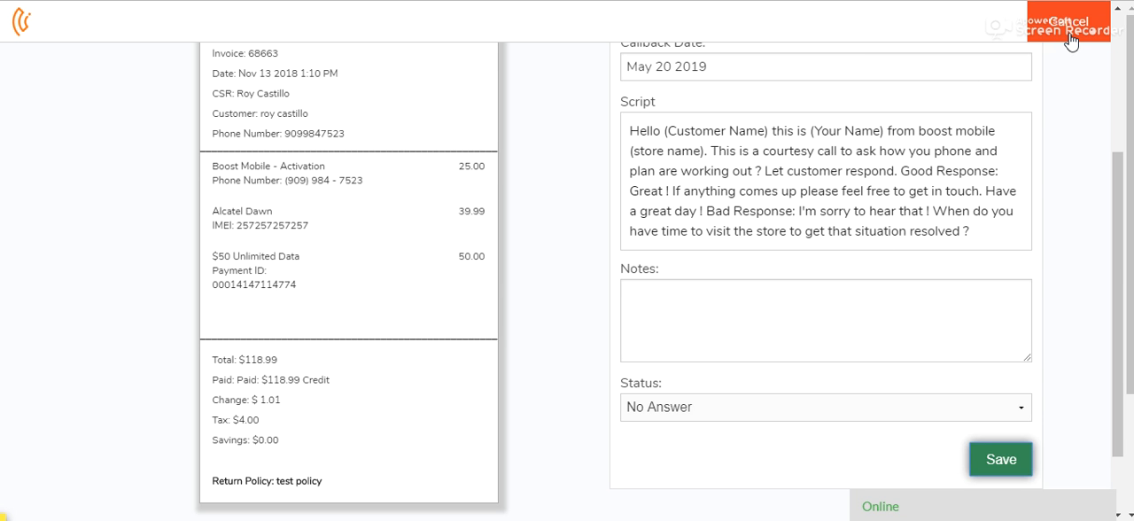
Step: Open the live support chat and write the message "hi need help"
left_click(941, 507)
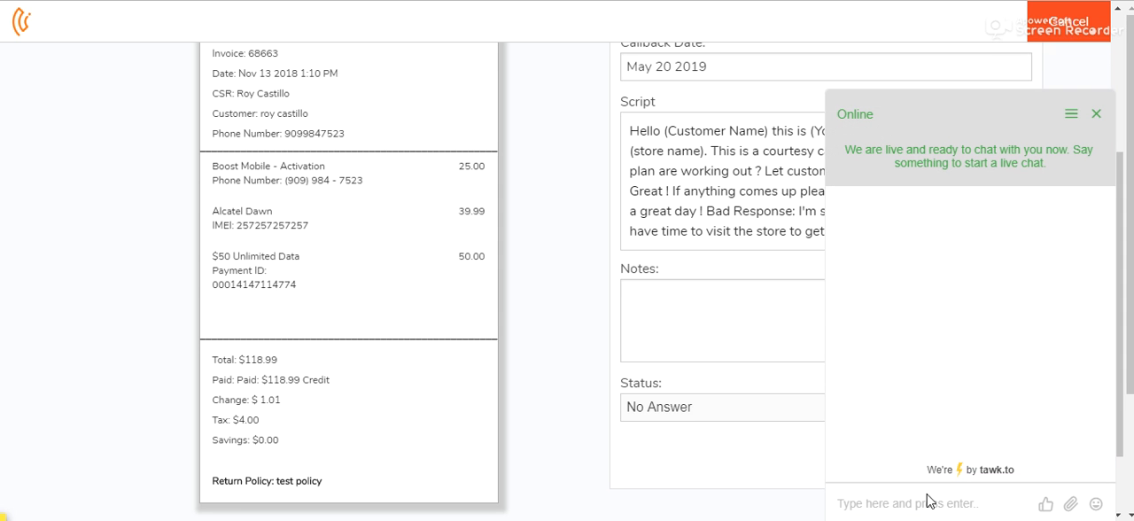
type("hi")
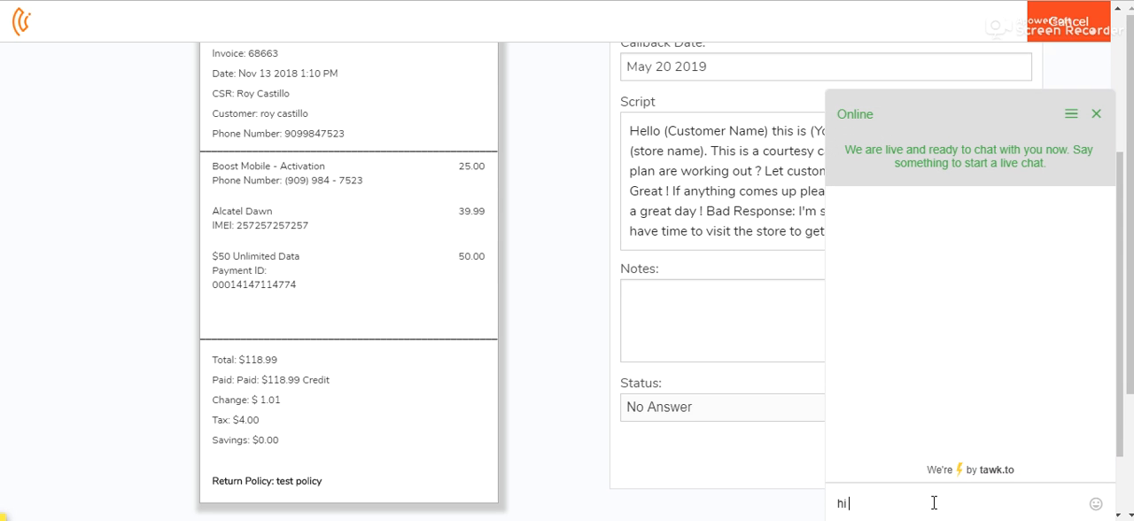
type(" need help")
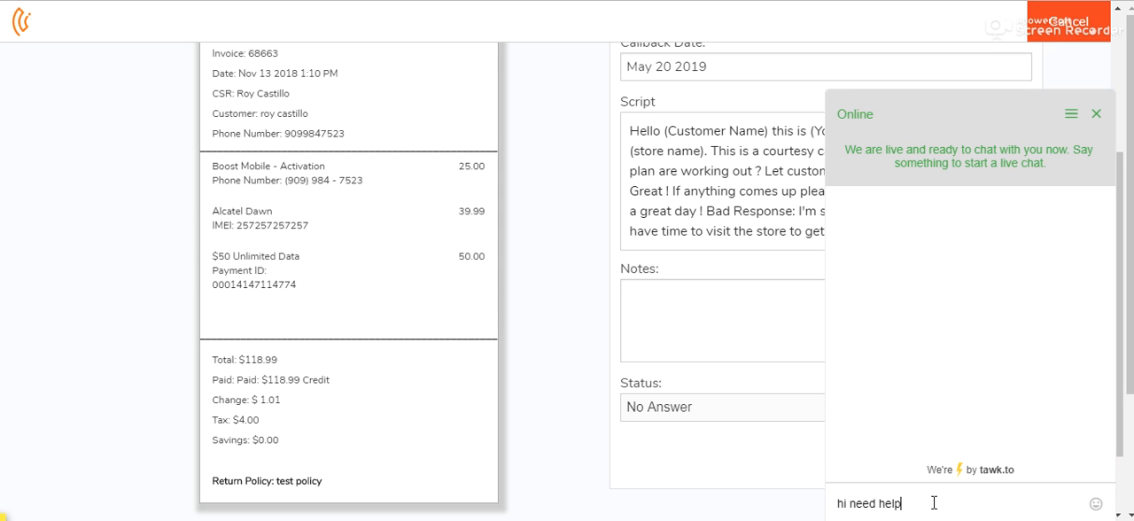